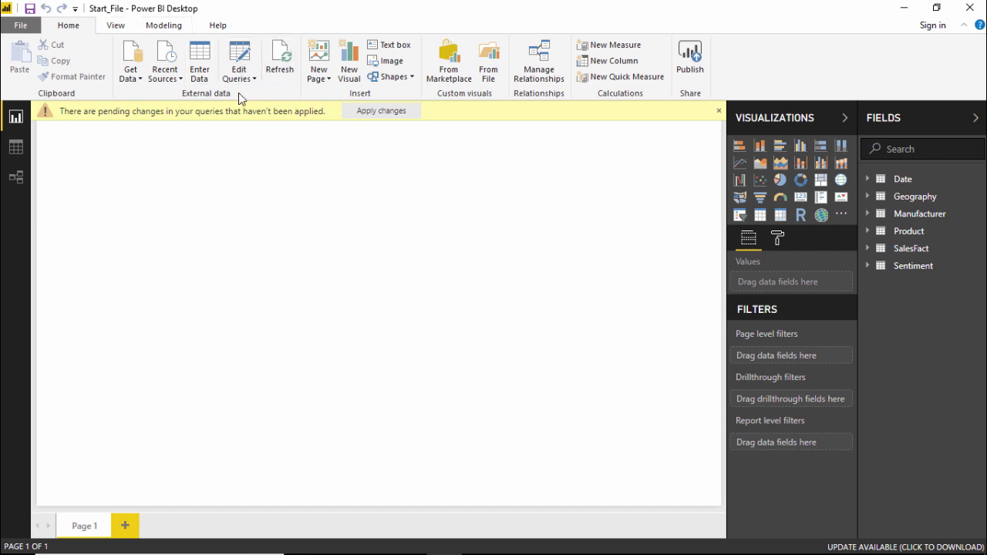
- Open the Power Query Editor from the Home ribbon's Edit Queries
click(240, 53)
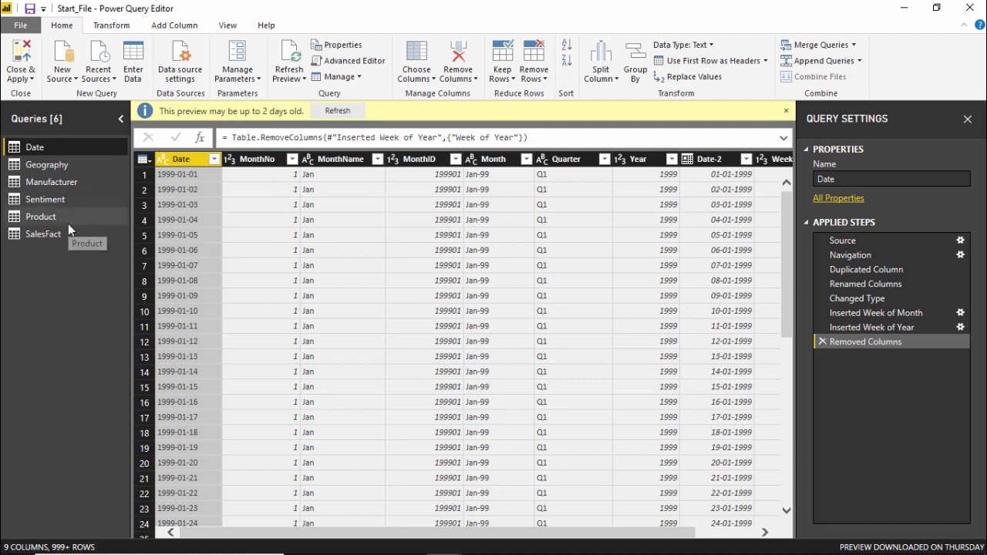
- Look at the Product query, then show the SalesFact query's five-column table
click(47, 218)
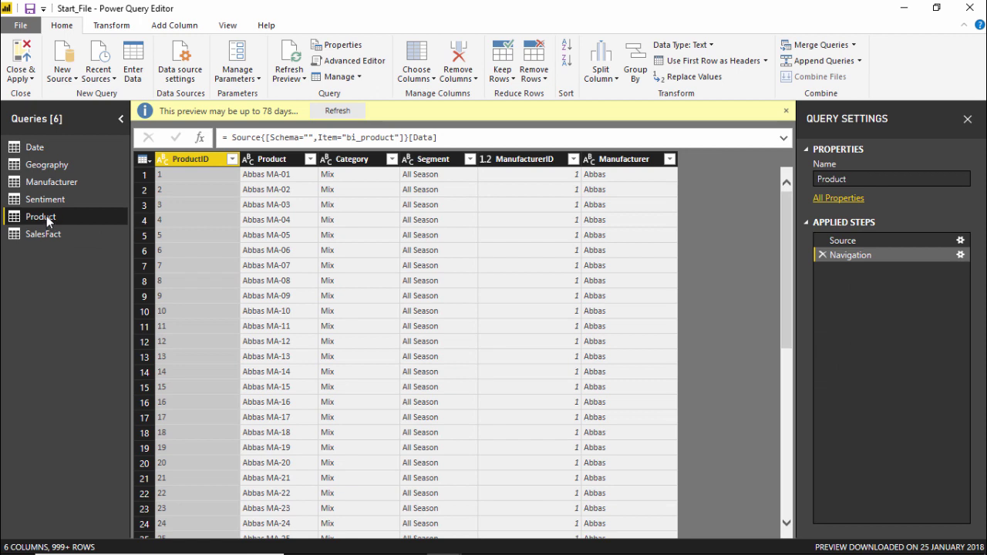
click(60, 234)
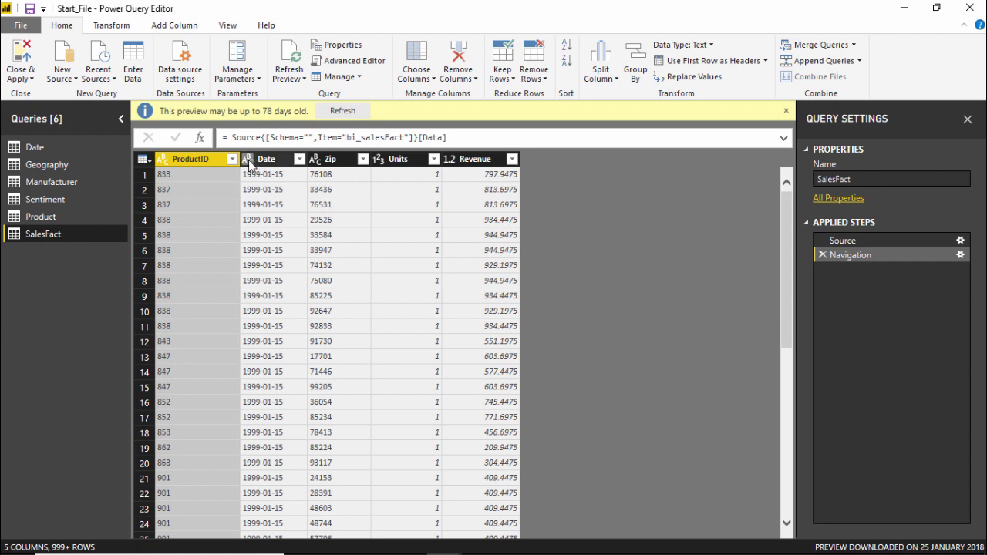
- Change SalesFact's Date column from text to Date and spot-check the converted values
click(248, 164)
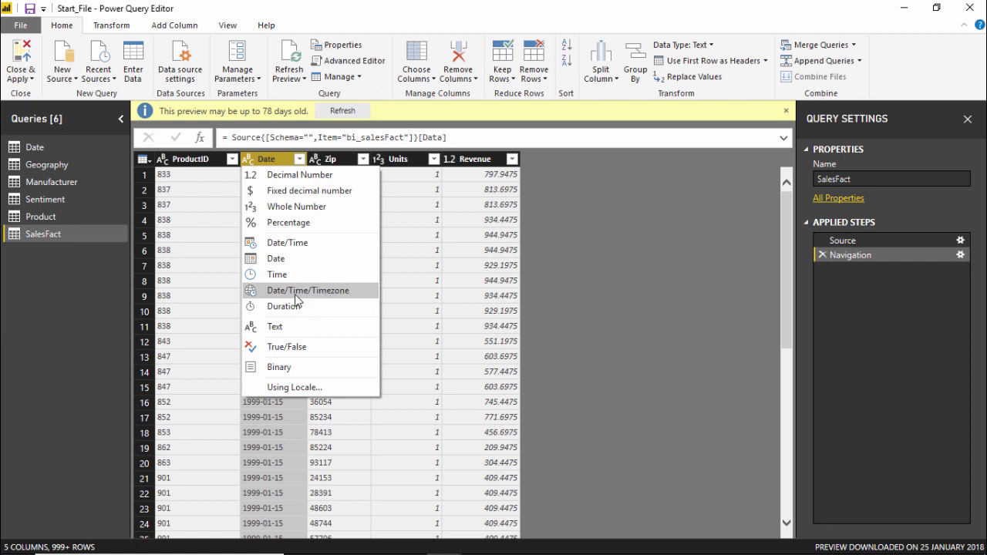
click(271, 260)
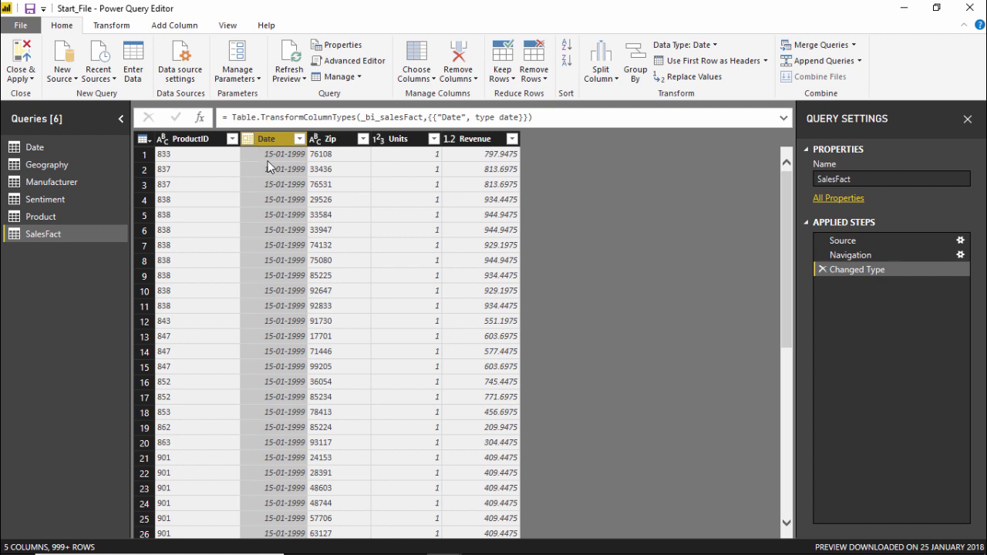
click(273, 215)
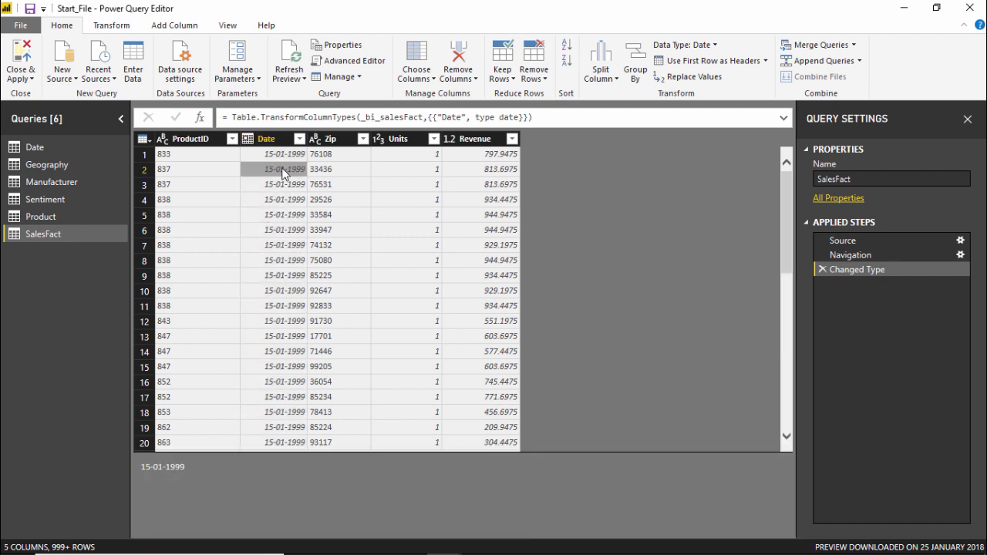
click(289, 169)
click(282, 215)
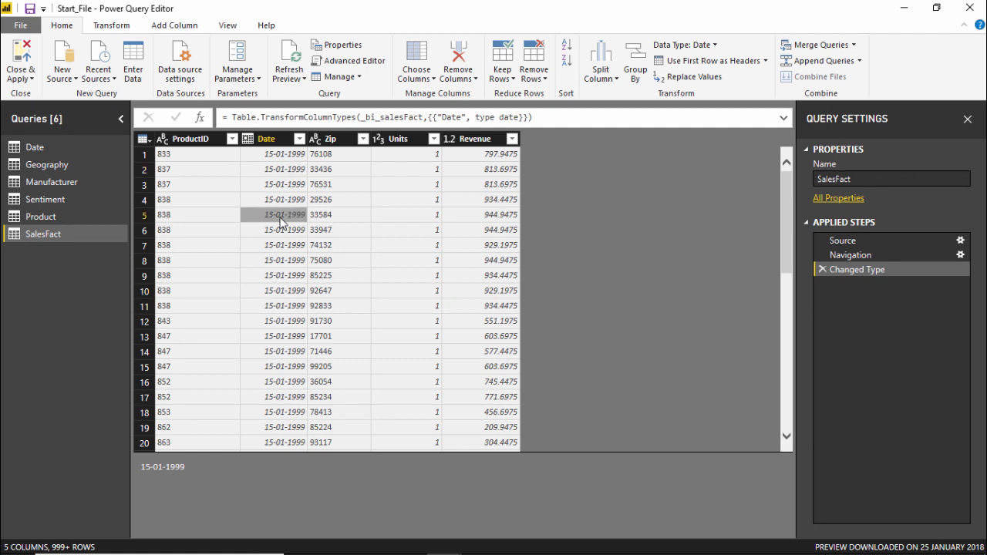
click(285, 276)
click(289, 337)
click(280, 145)
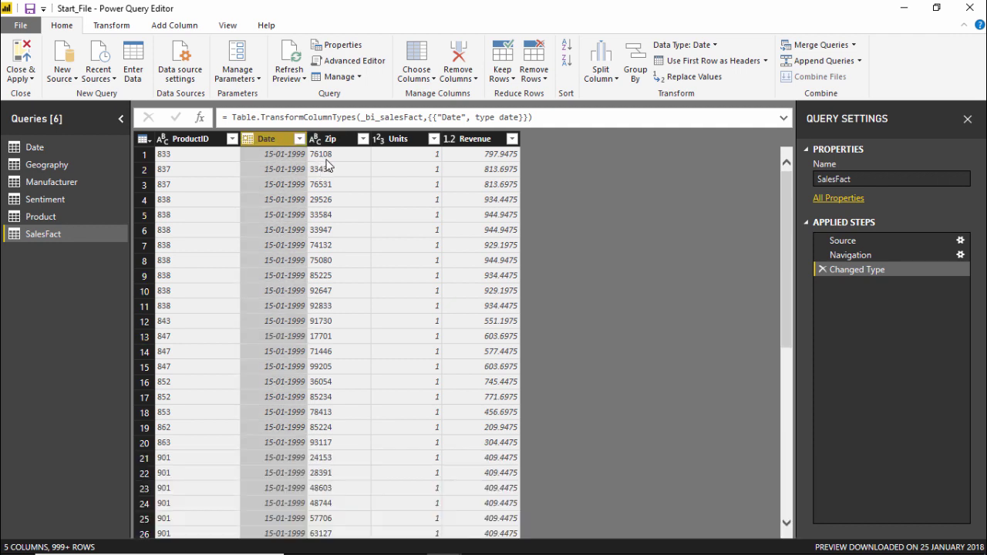
- Set Zip to Whole Number, leave Units unchanged, and check Revenue's row 2 value
click(314, 140)
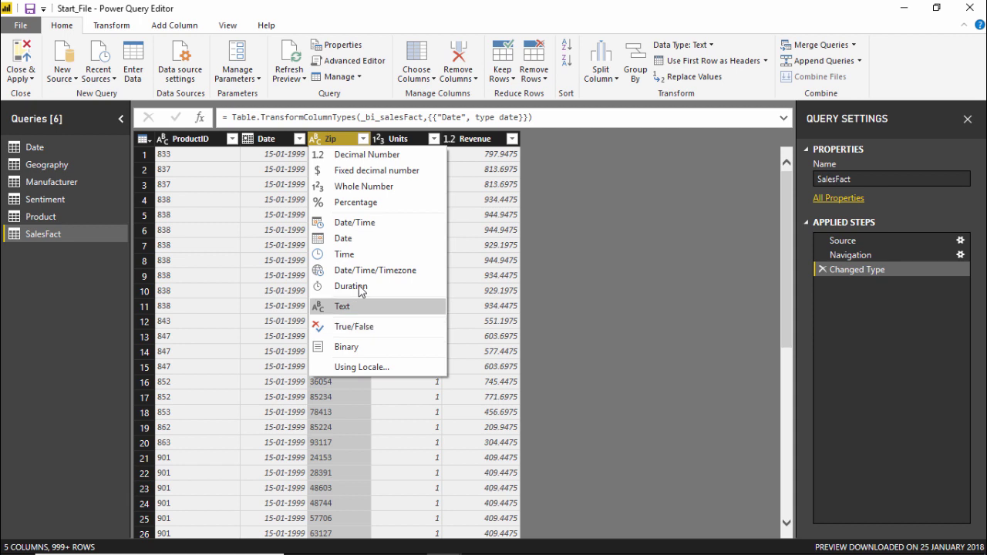
click(366, 187)
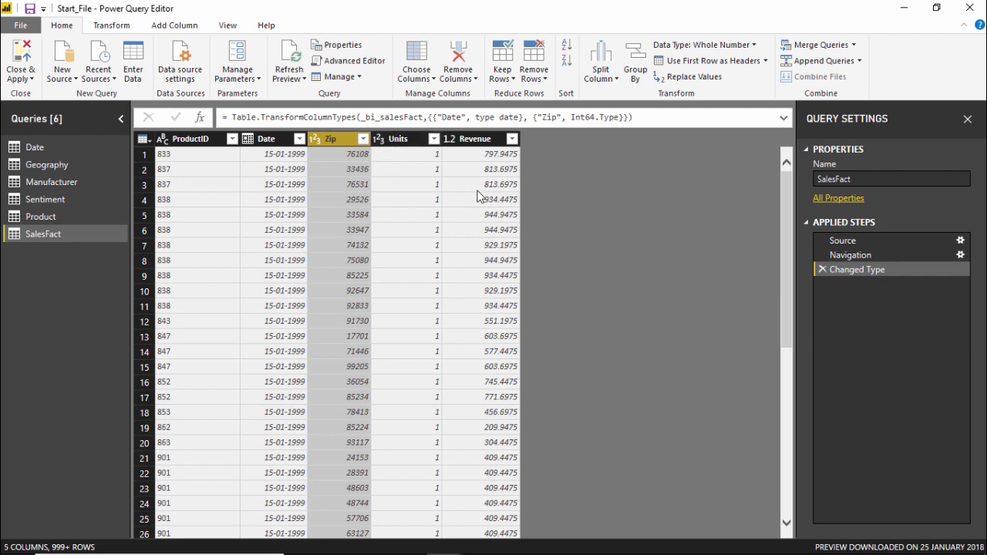
click(378, 140)
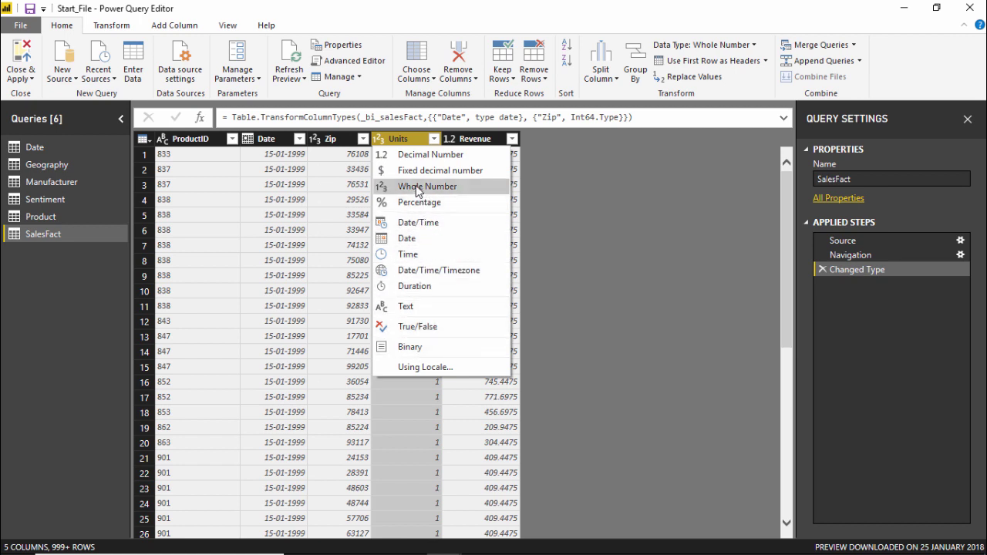
click(377, 140)
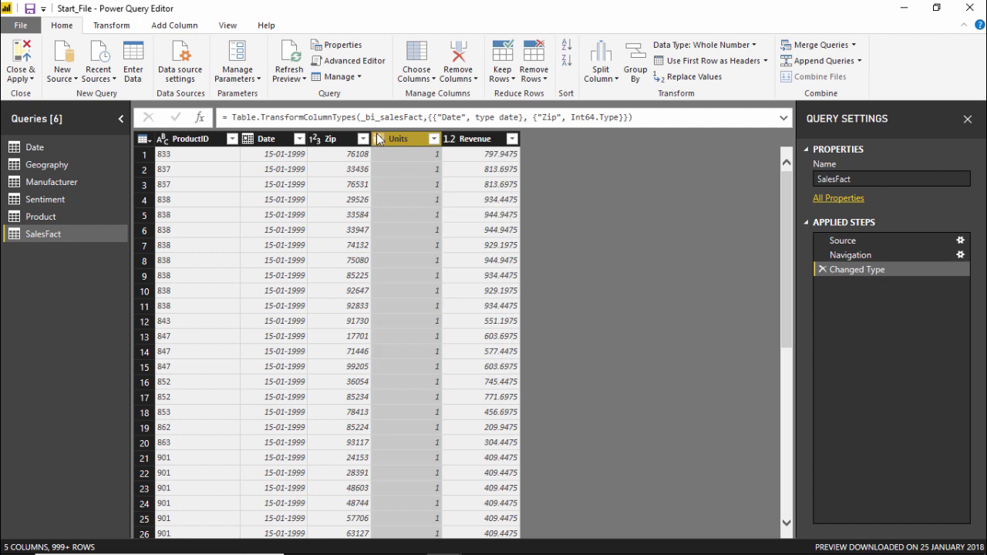
click(377, 140)
click(311, 230)
click(310, 230)
click(455, 172)
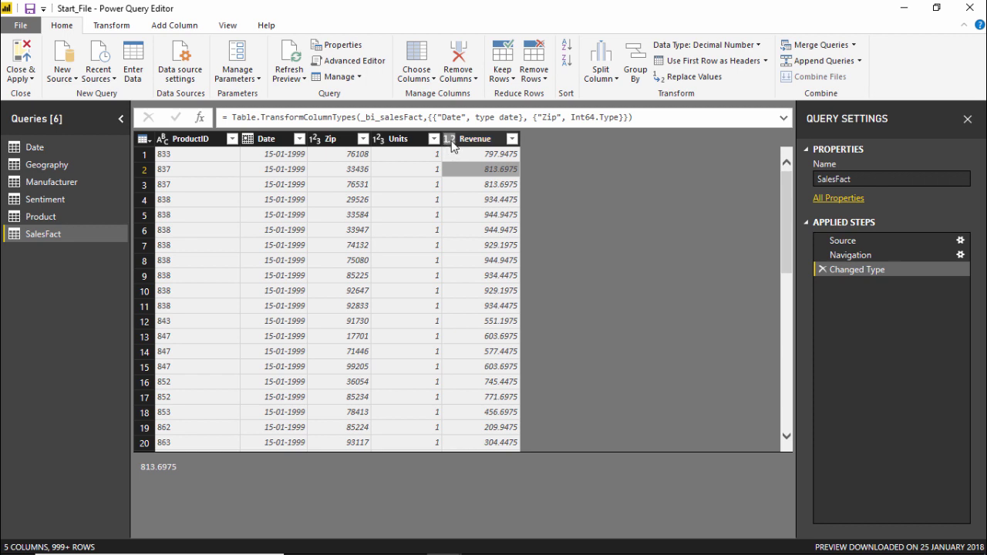
click(450, 139)
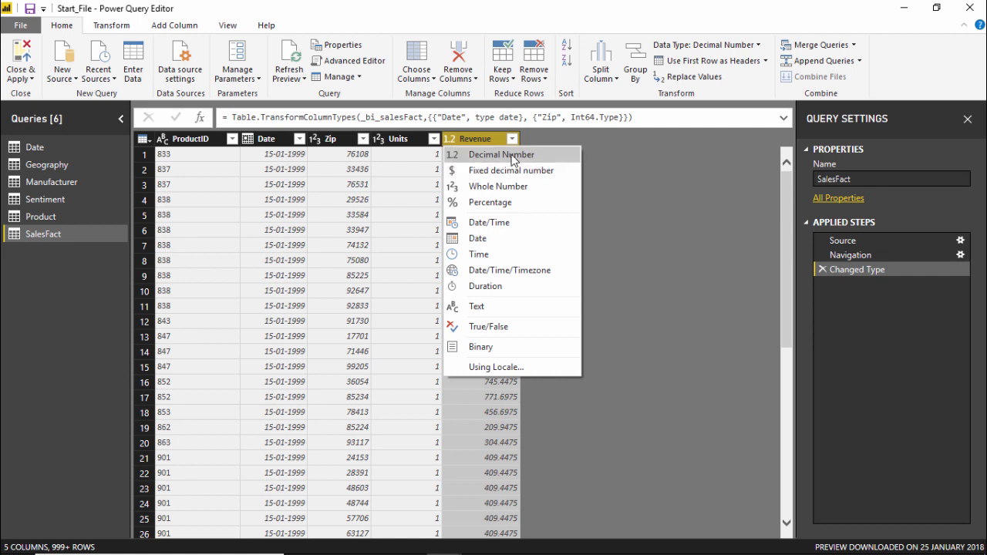
click(389, 199)
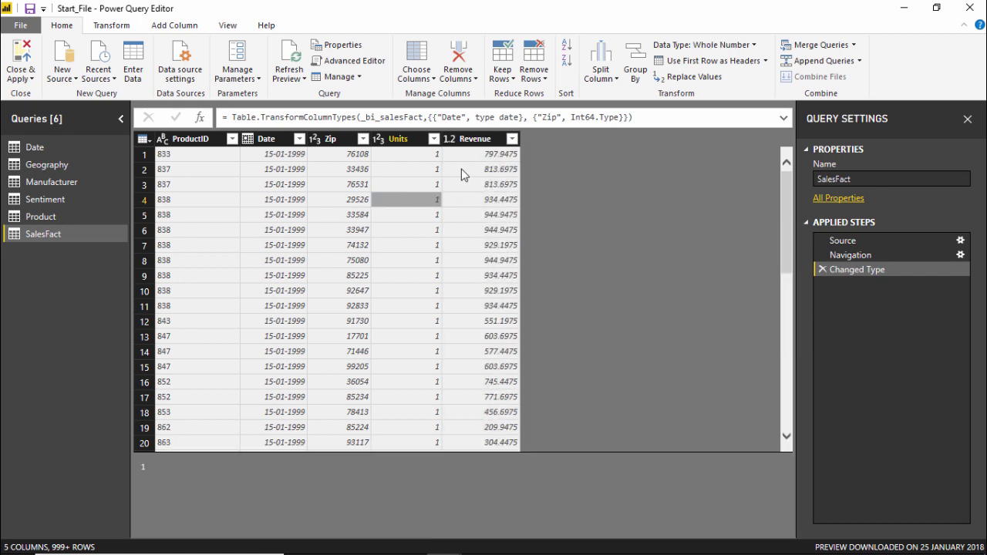
click(493, 169)
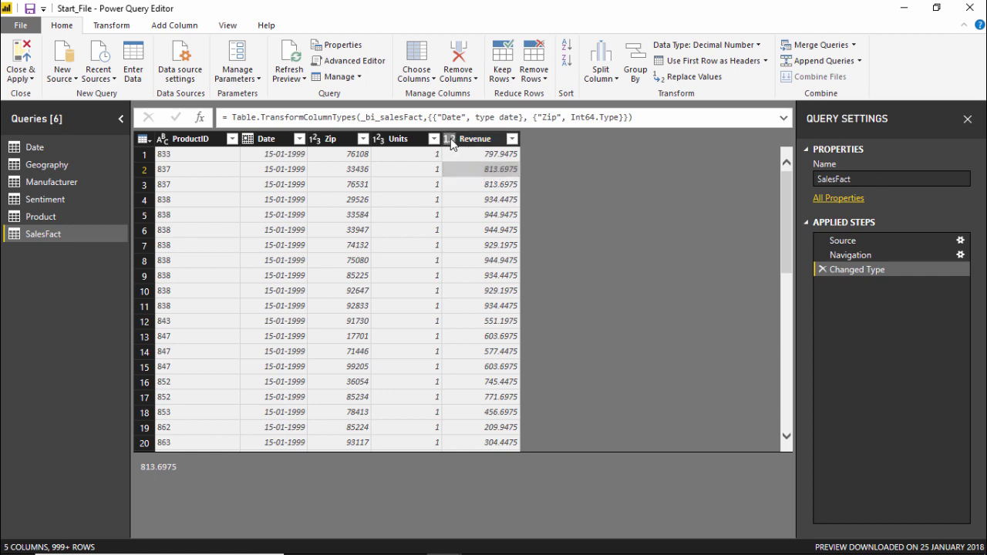
click(449, 139)
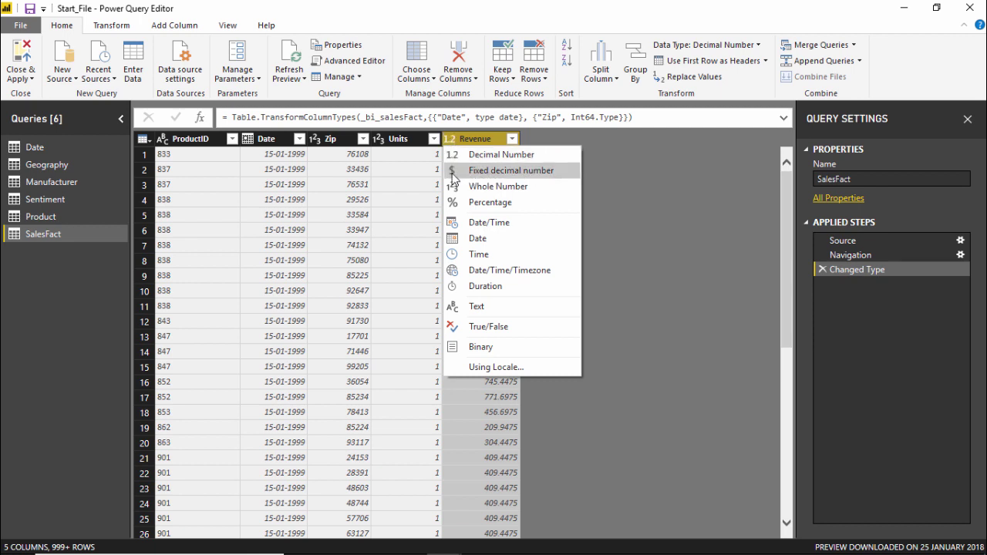
click(522, 171)
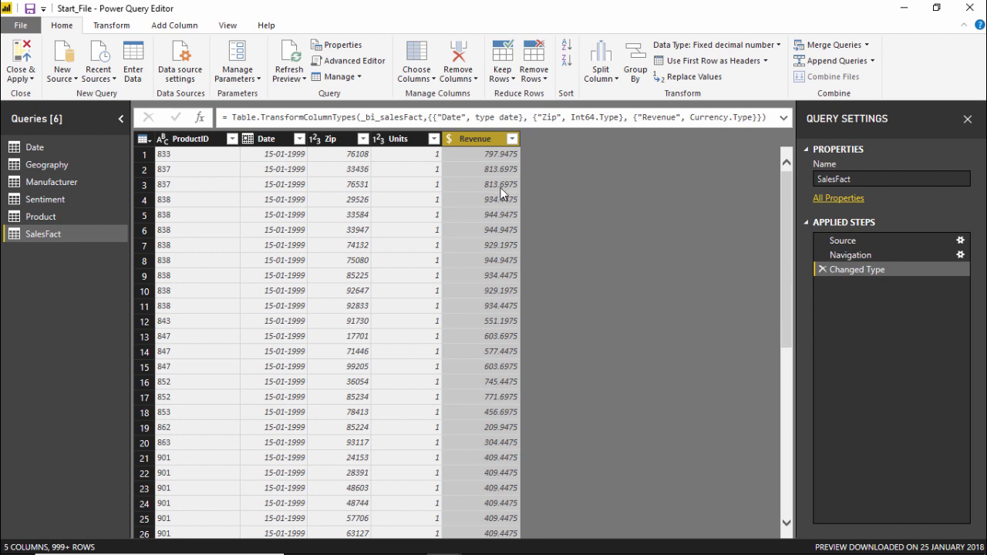
click(499, 188)
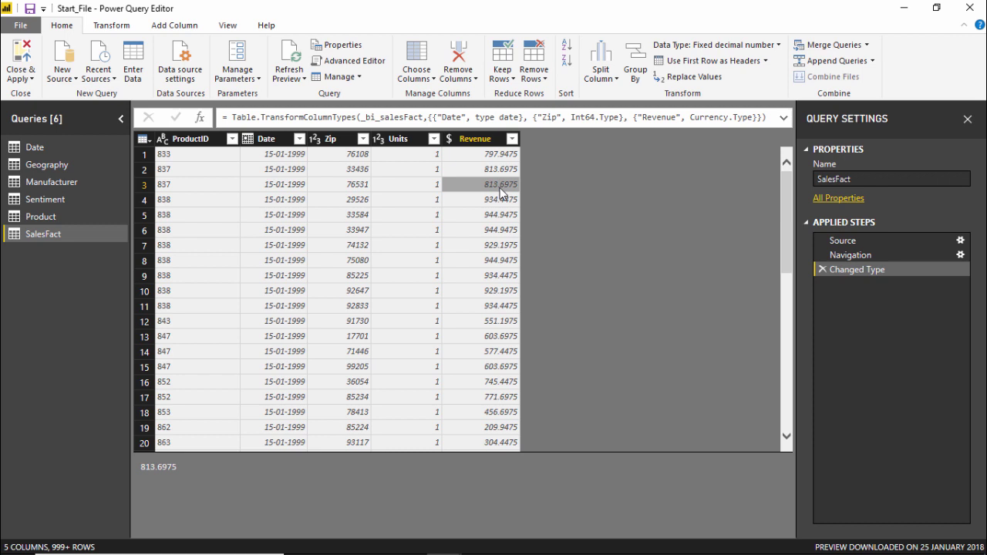
click(470, 138)
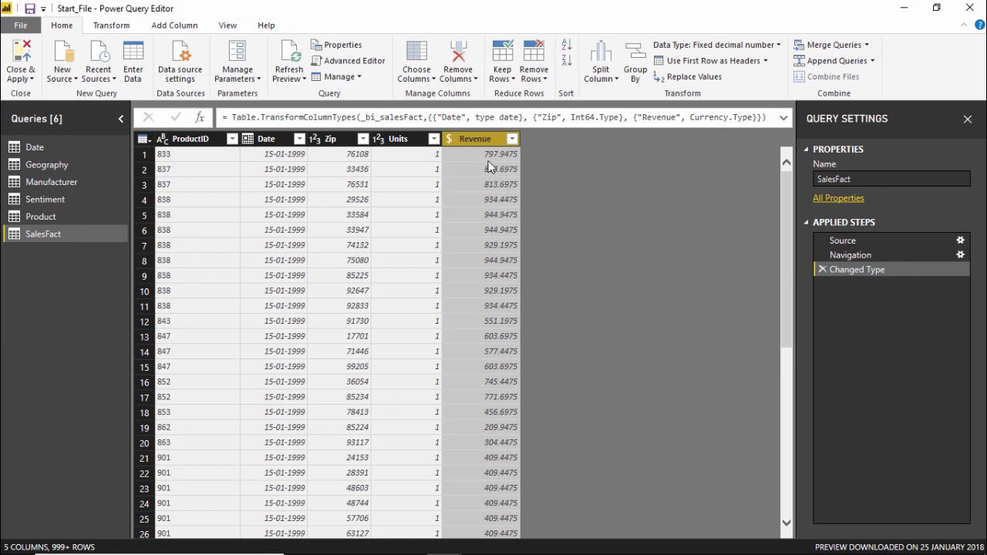
- Round the Revenue column to 2 decimal places and check a rounded value
right_click(468, 154)
right_click(466, 139)
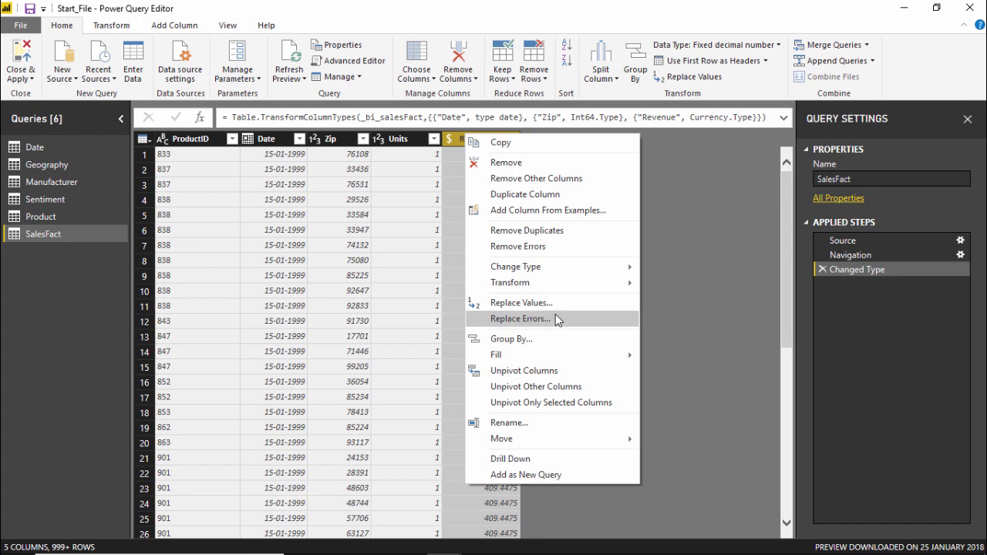
mouse_move(576, 273)
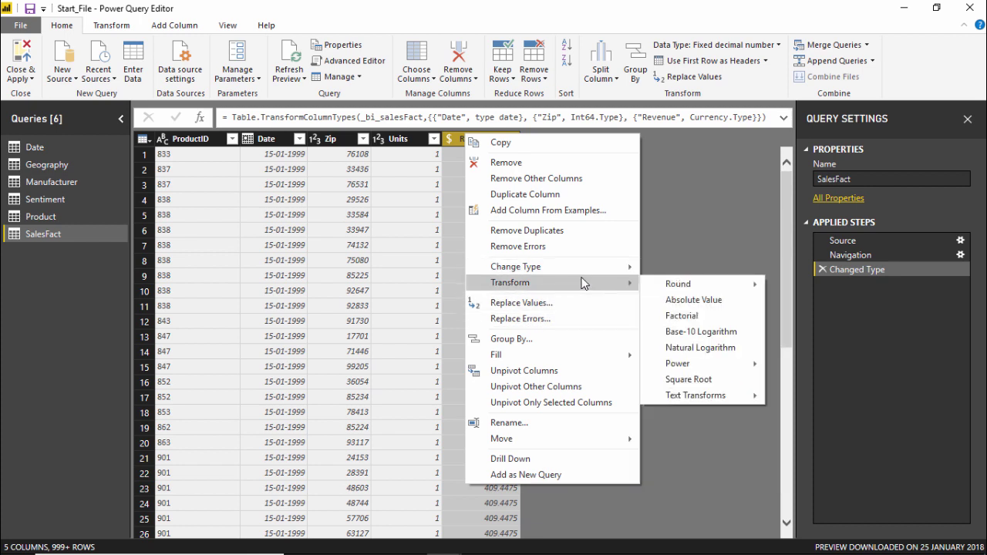
mouse_move(684, 286)
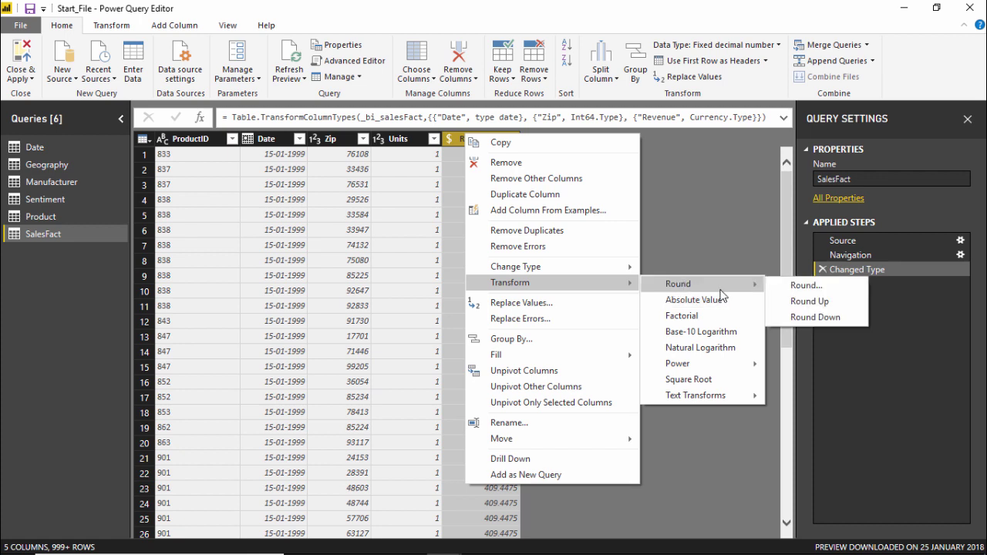
click(807, 286)
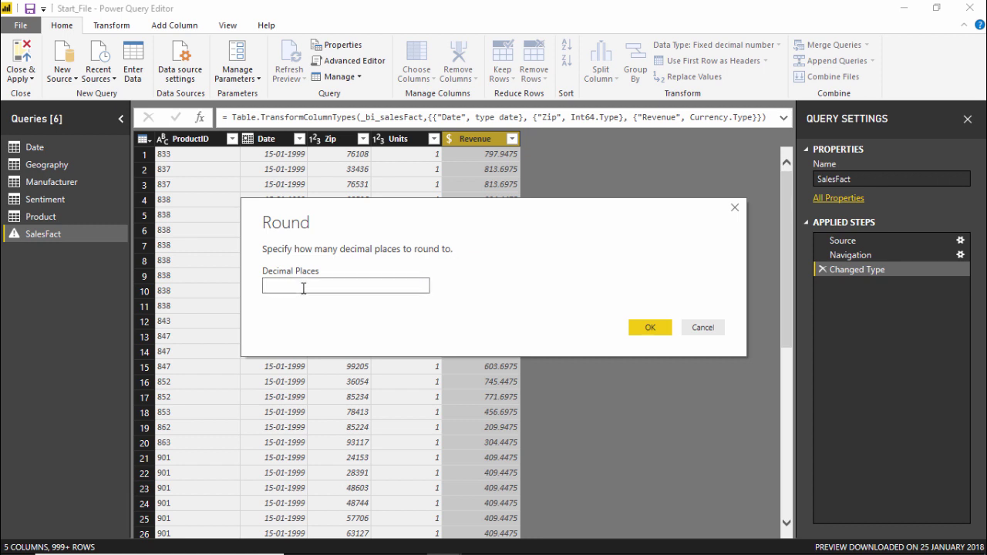
text(2)
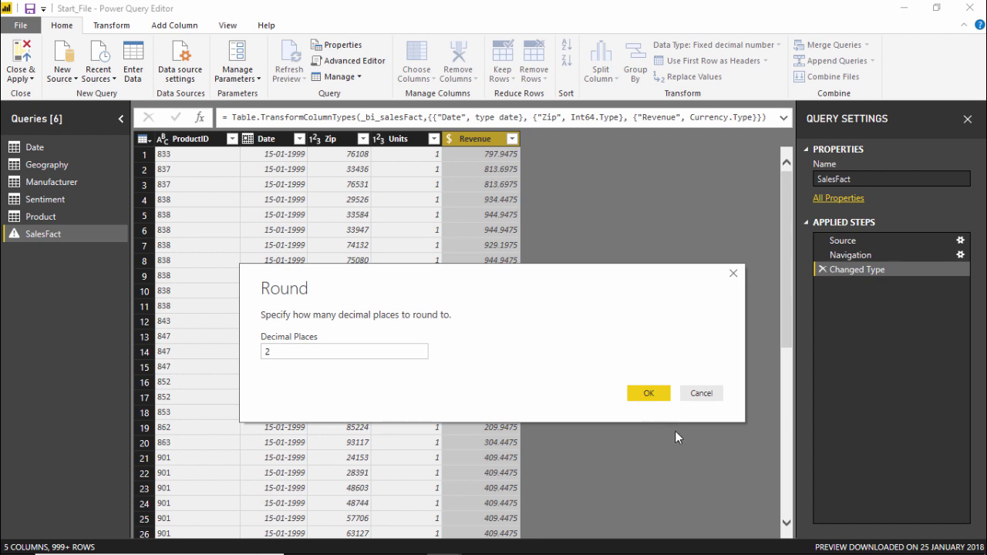
click(648, 393)
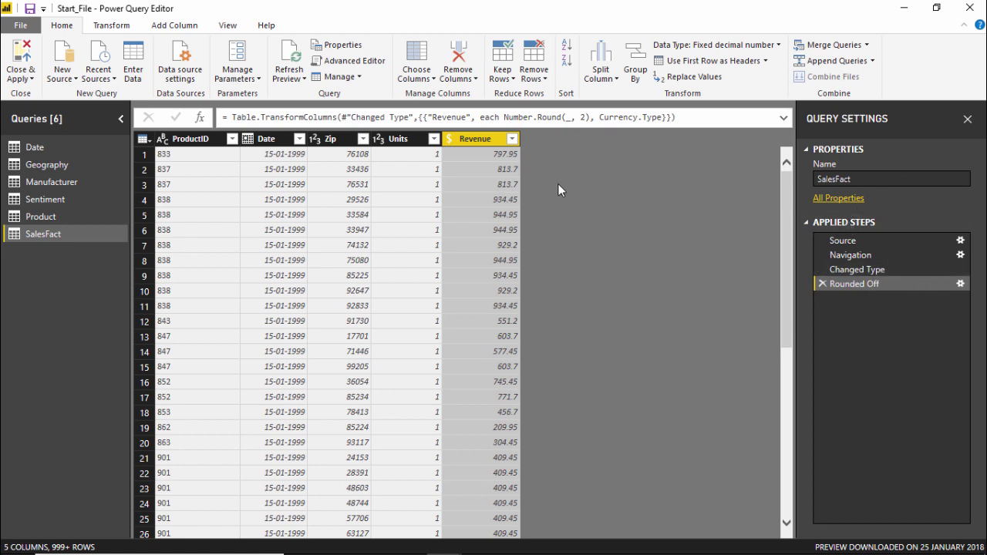
click(454, 214)
click(421, 200)
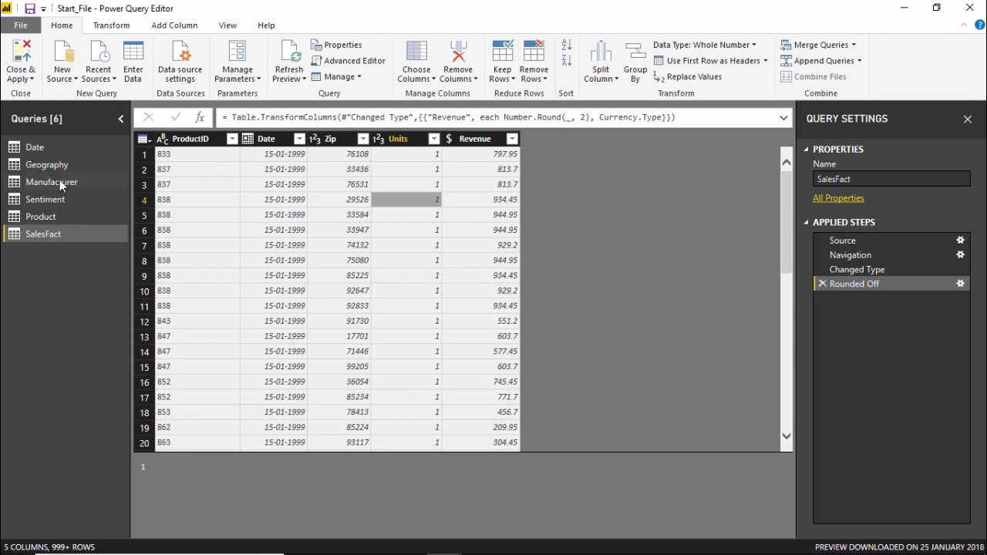
click(46, 216)
click(56, 199)
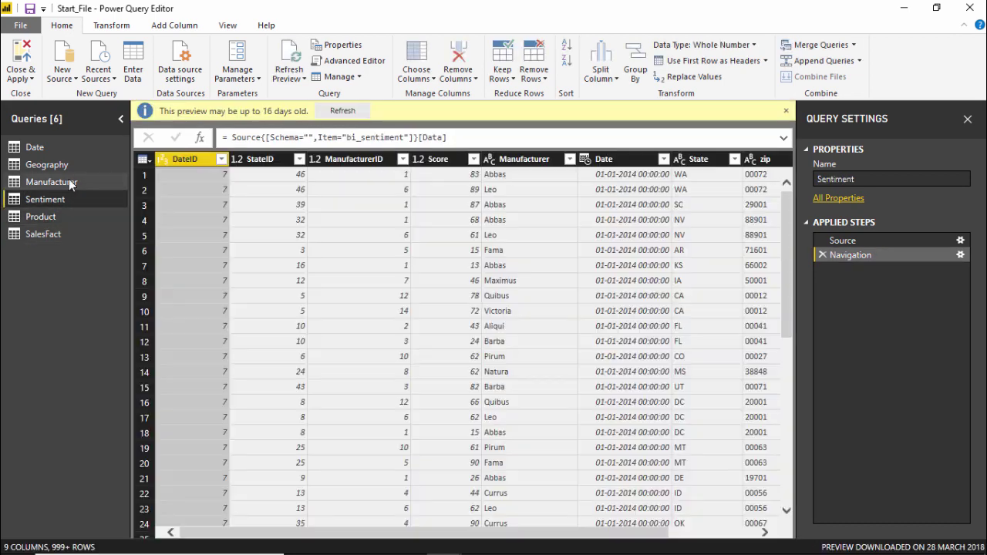
click(61, 183)
click(62, 166)
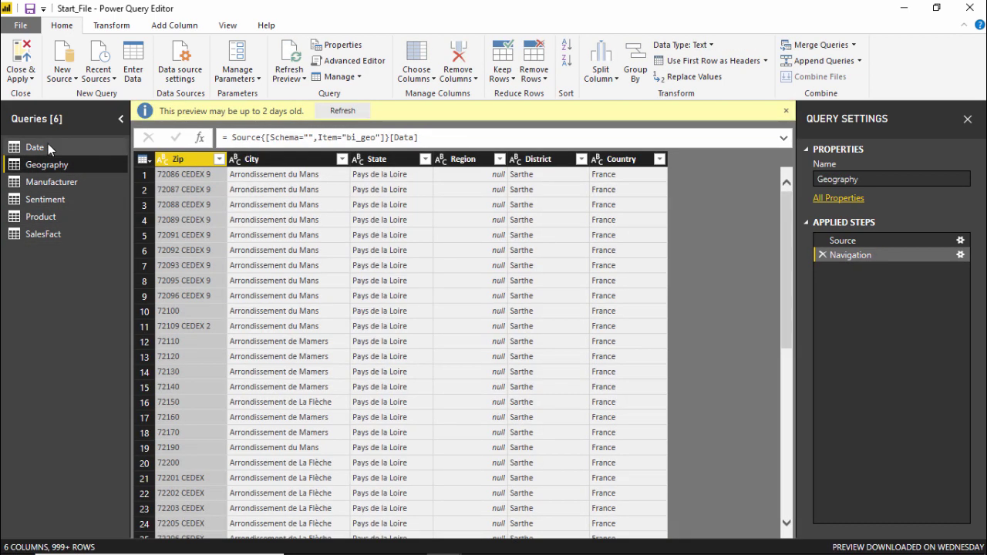
click(48, 145)
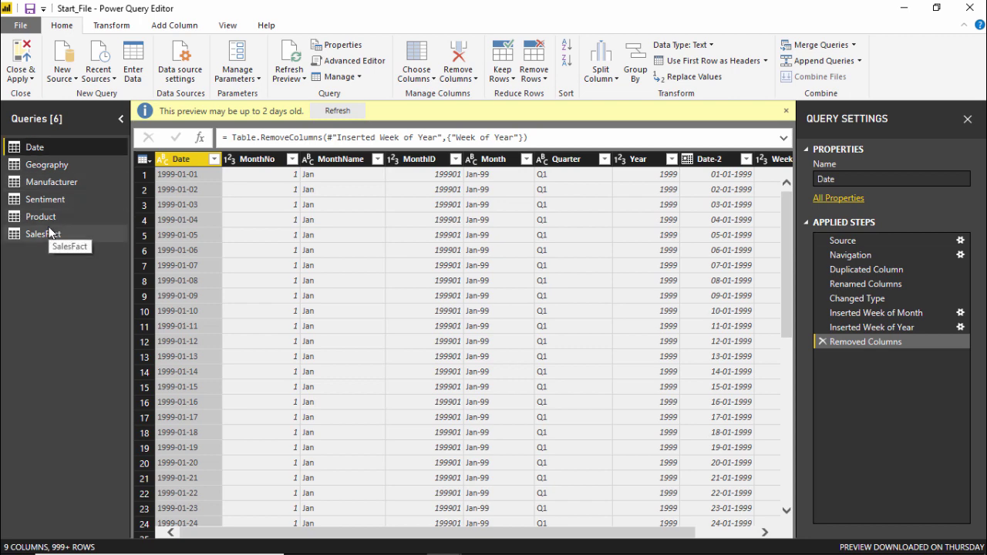
click(49, 231)
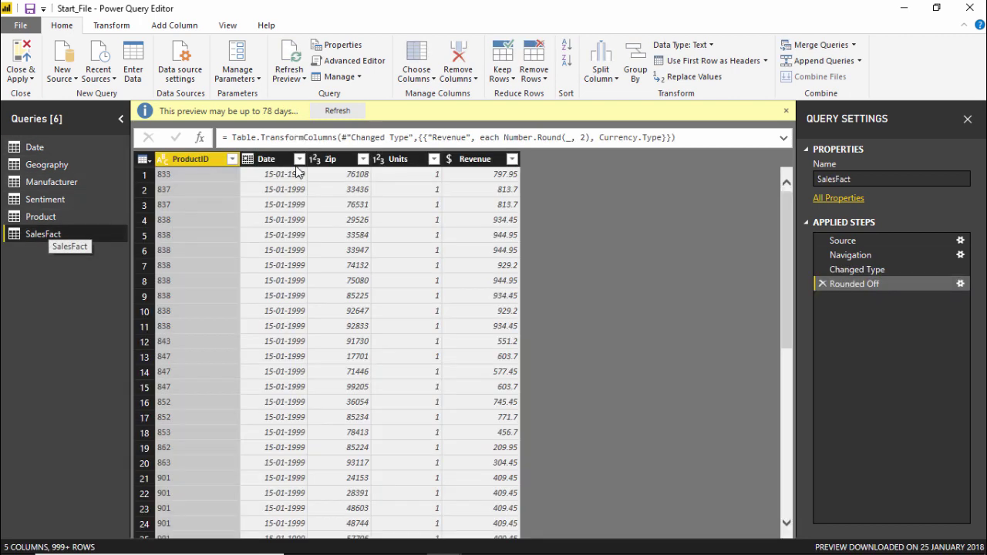
click(249, 160)
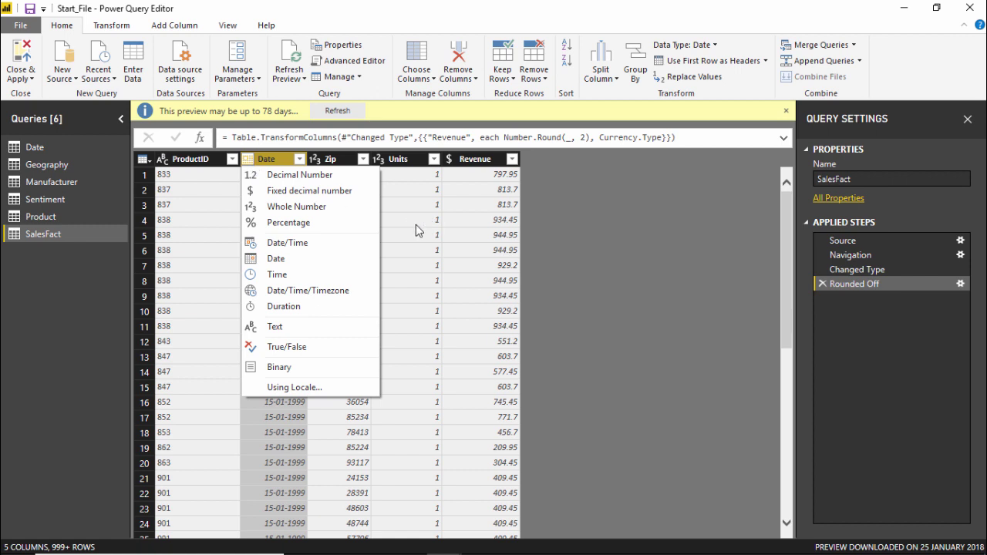
click(412, 192)
click(265, 159)
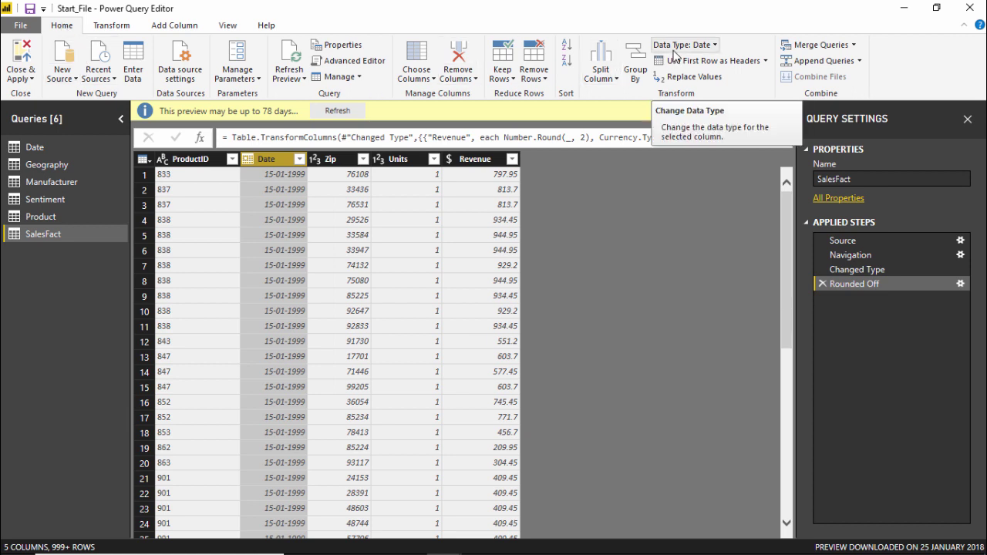
click(714, 46)
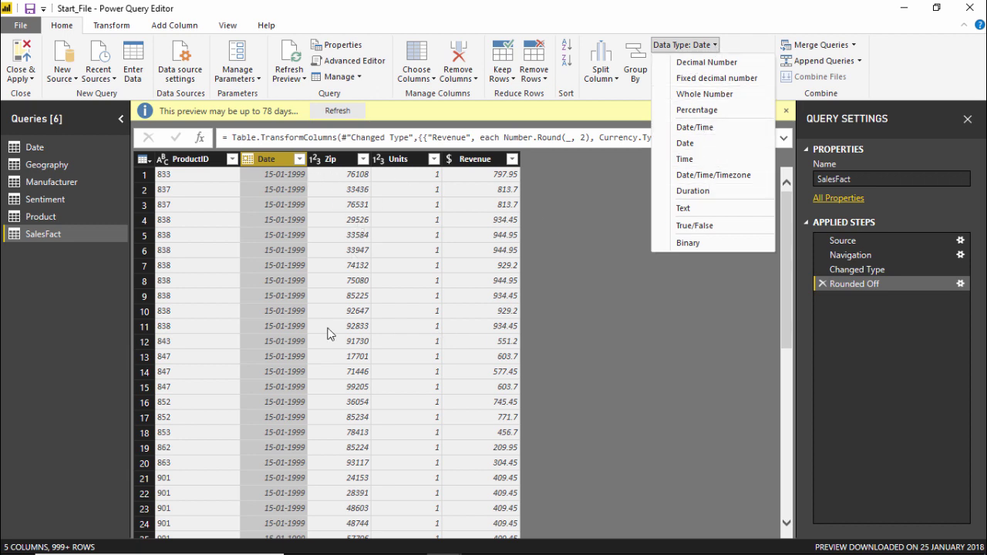
click(339, 179)
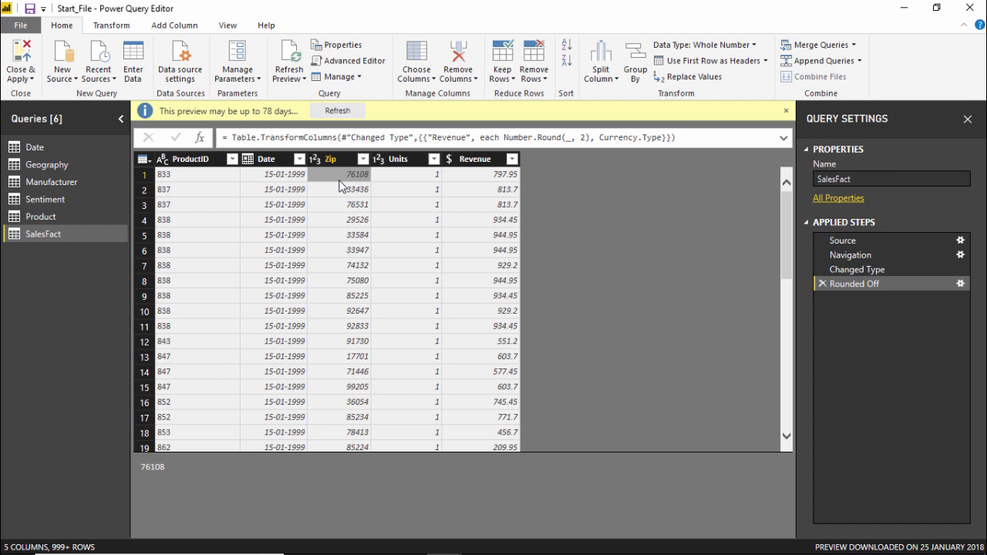